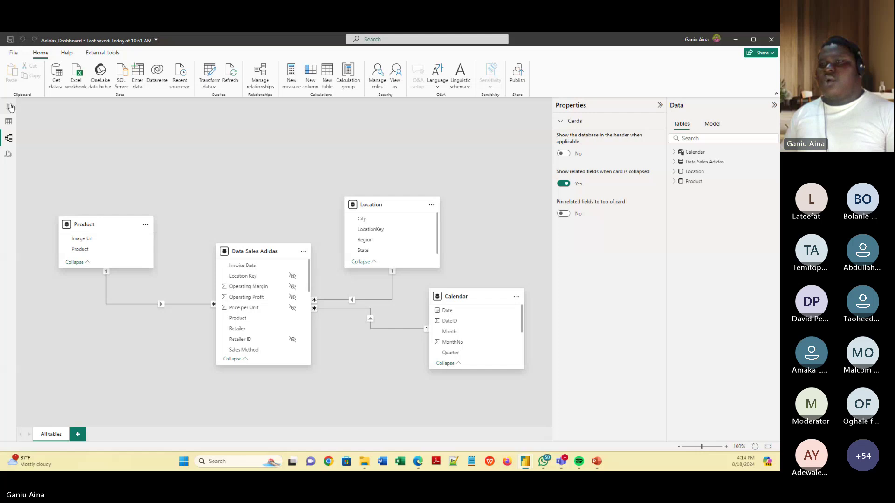
Switch from the data model to Report view, showing the Trend Analysis page with 2021 sales totals.
click(8, 106)
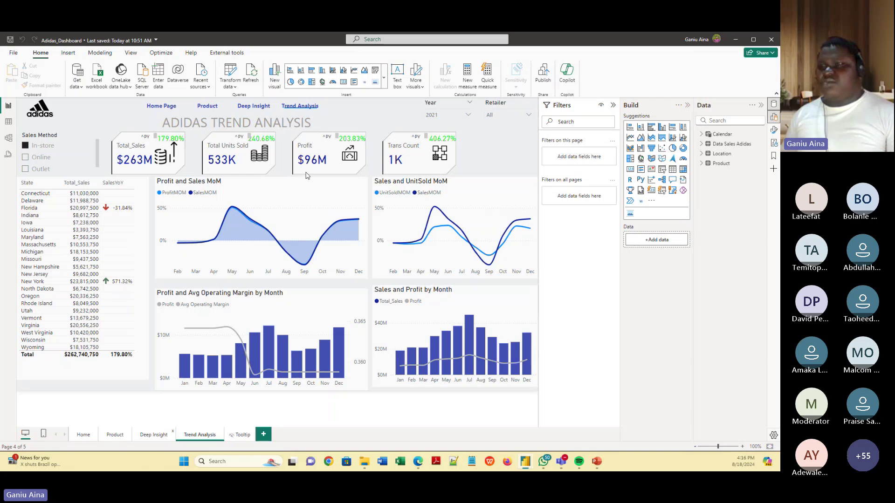
View the Deep Insight page, then bring up the PowerPoint Workspace Overview slide show.
ctrl+click(279, 135)
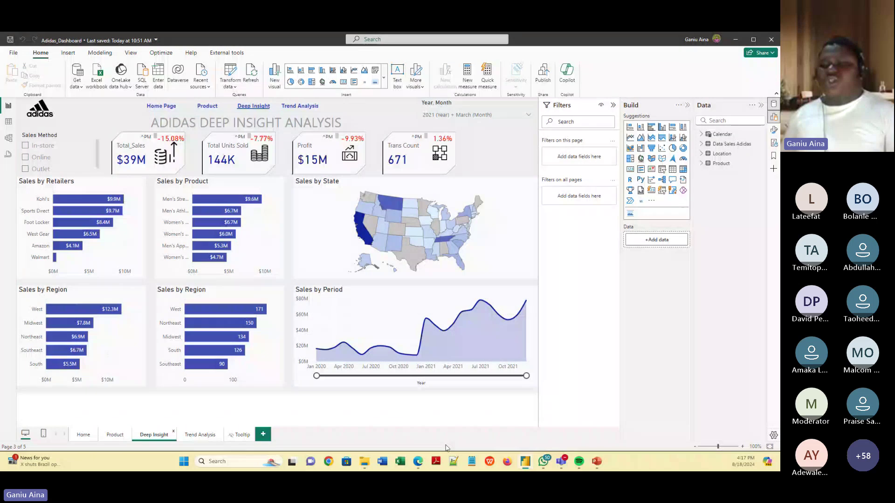
mouse_move(596, 462)
click(663, 399)
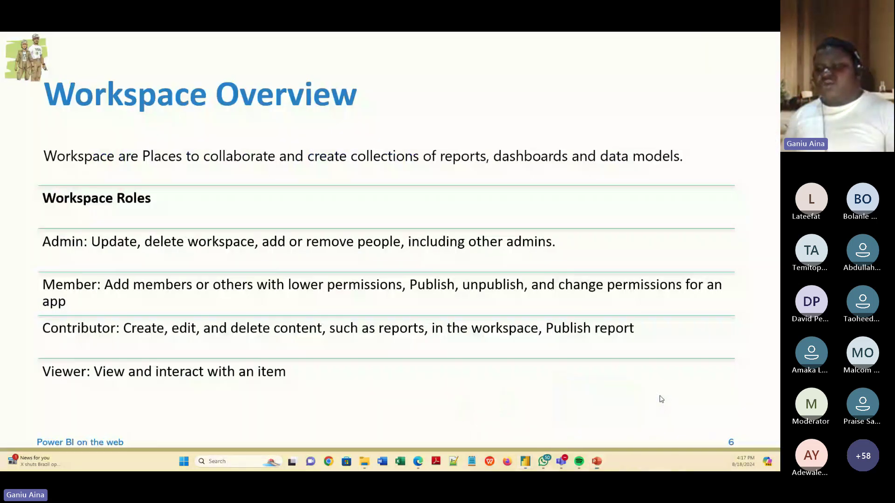
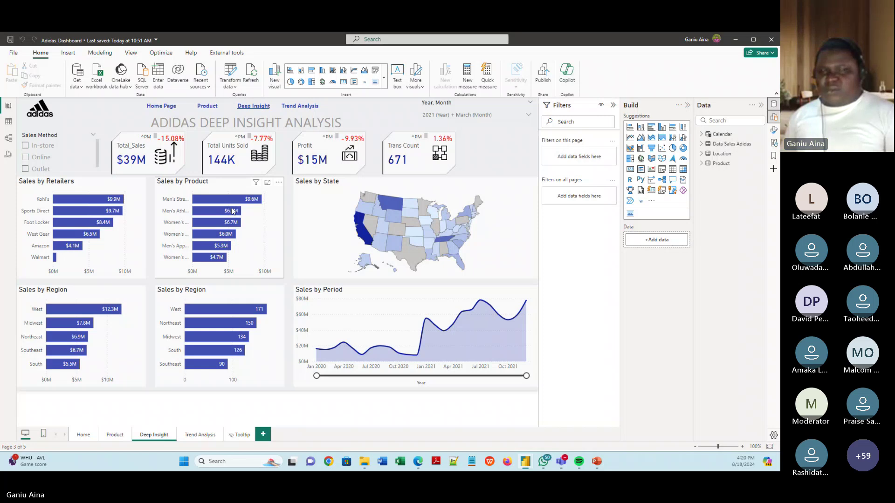
Check recent reports in the File view, then bring up PowerPoint slide 6, 'Workspace Overview'.
mouse_move(201, 216)
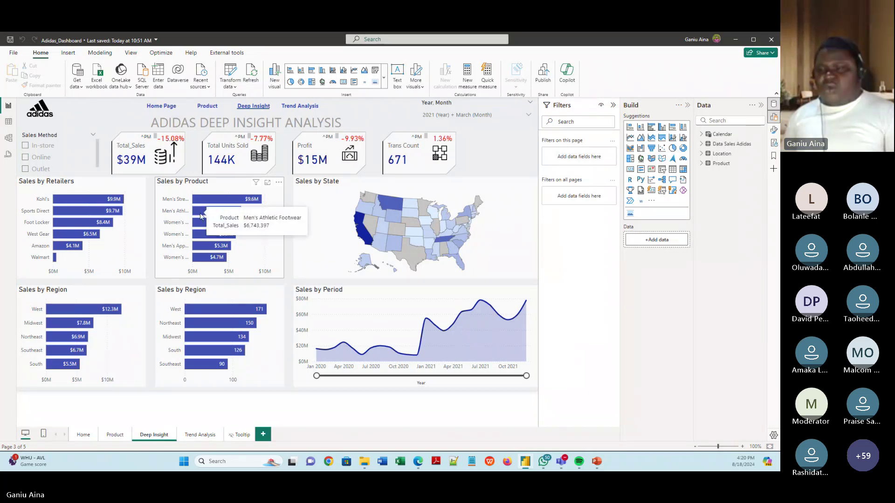
mouse_move(342, 231)
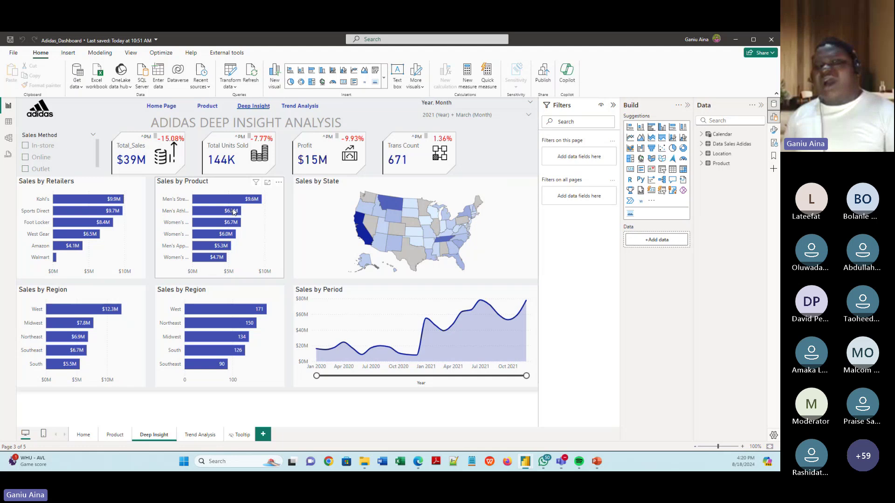
mouse_move(235, 212)
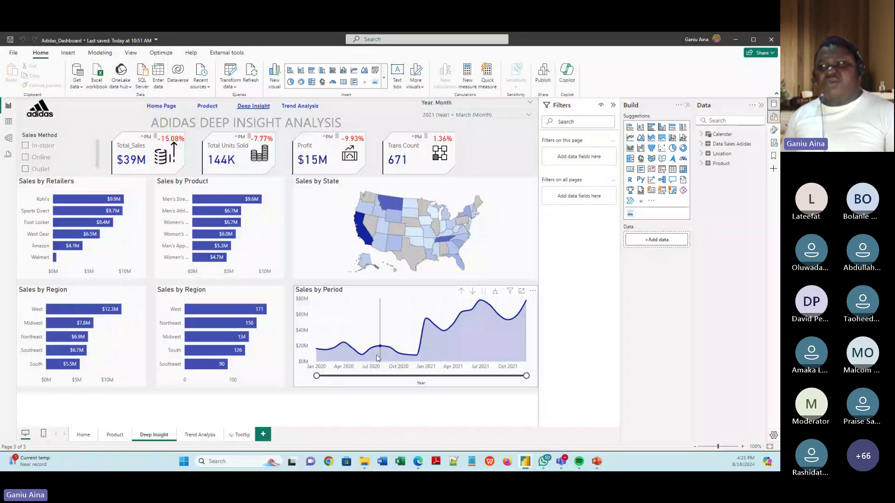
mouse_move(378, 358)
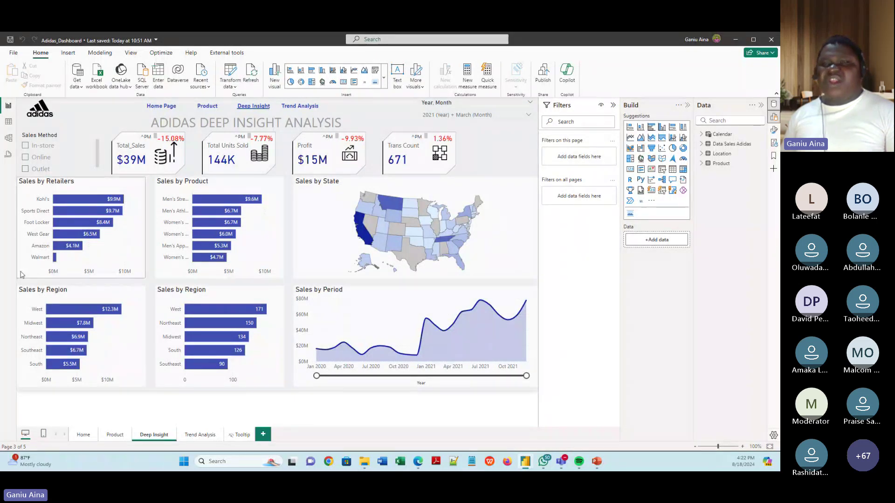
click(14, 53)
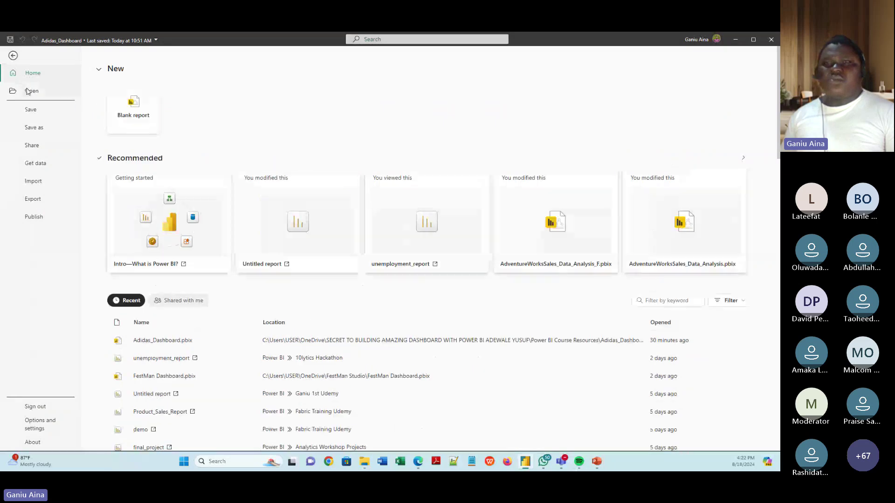
click(13, 56)
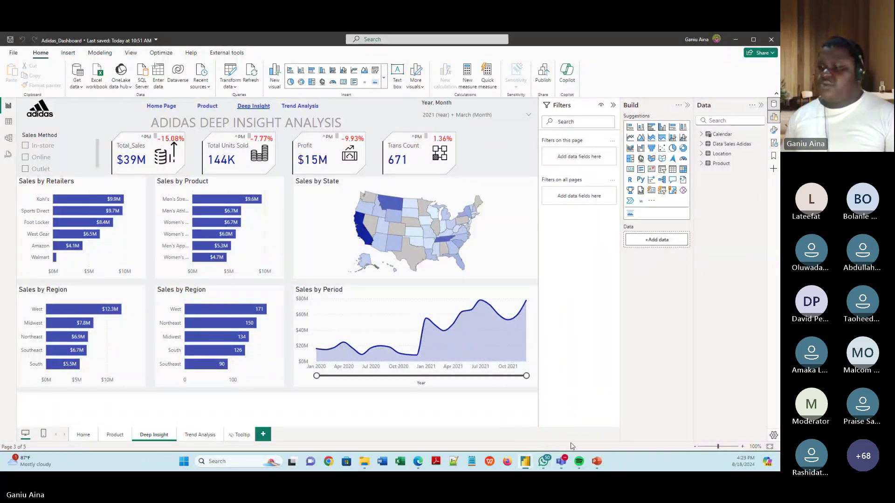
click(597, 462)
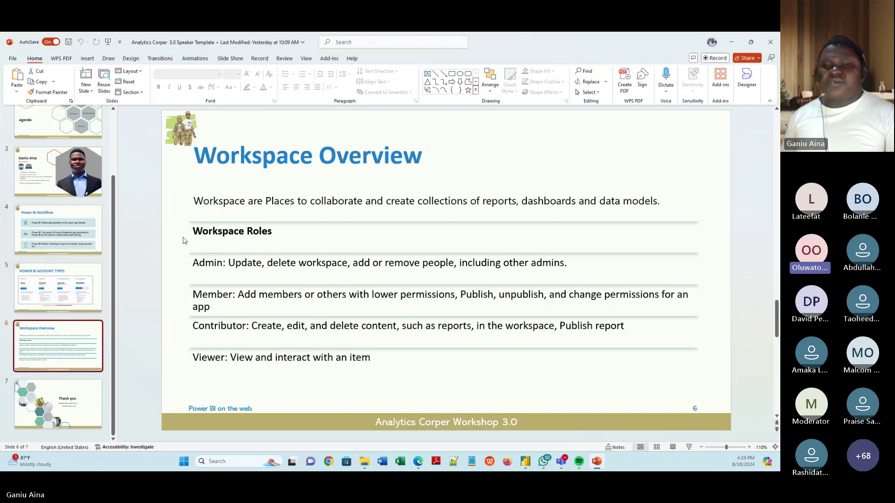
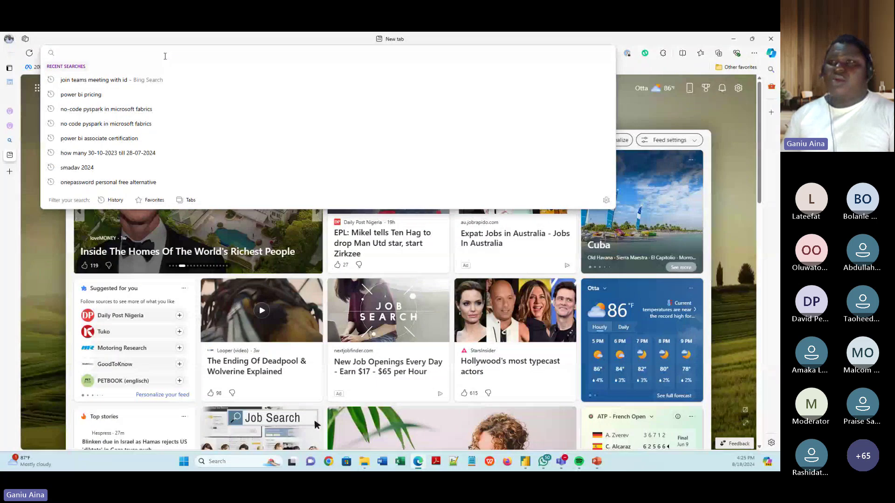
Load the Power BI website at powerbi.microsoft.com in Microsoft Edge.
text(powerbi.microsoft.com)
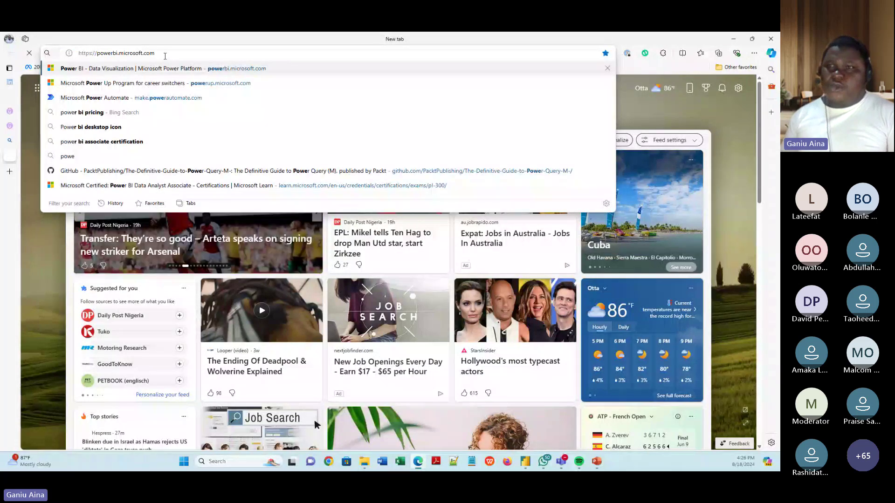
key(Return)
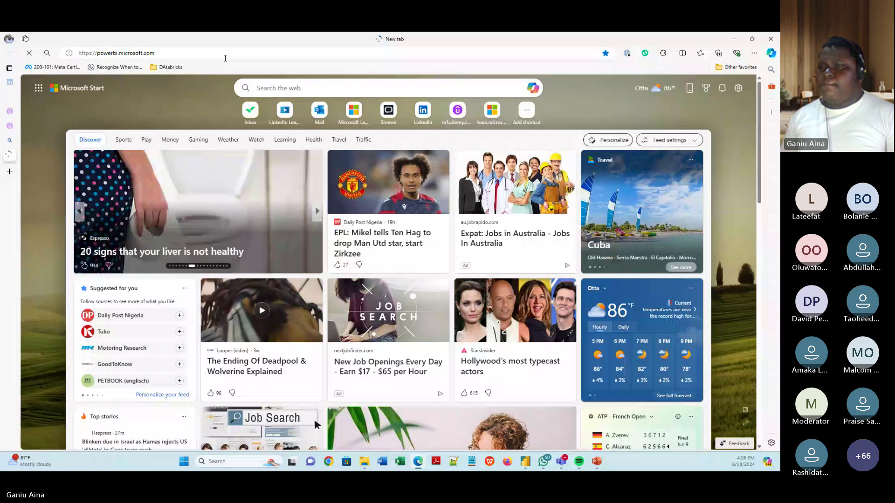
click(230, 55)
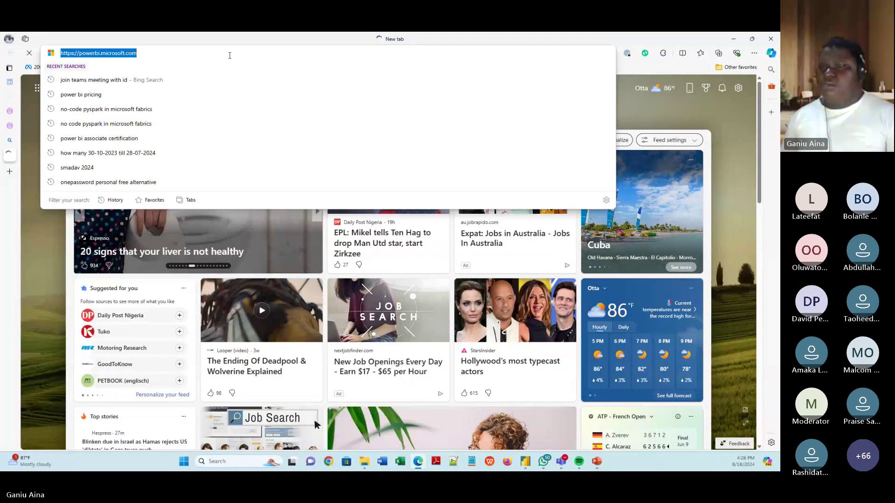
click(207, 50)
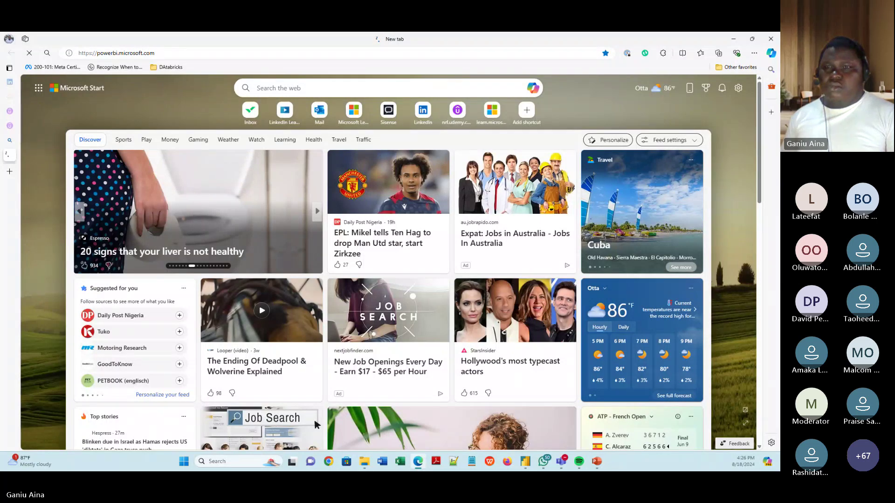
Open the fast.com speed test in a new browser tab.
click(10, 172)
text(fast.com/#)
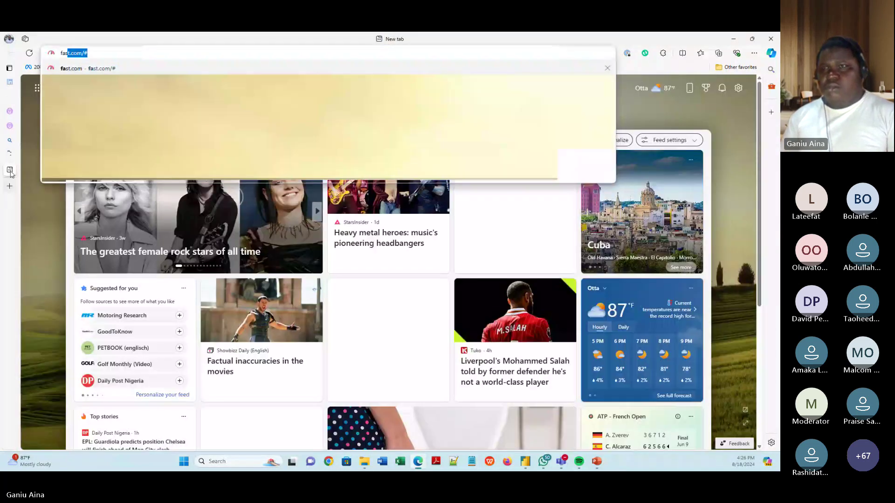
key(Return)
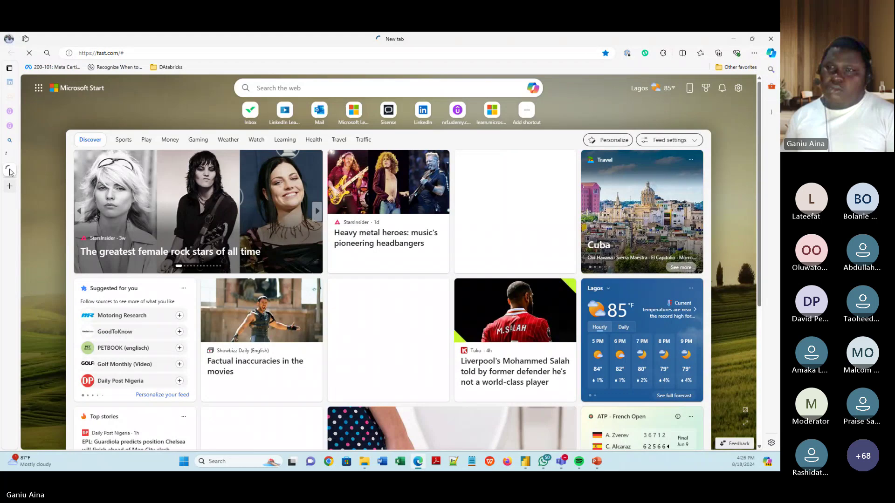
Return to the Power BI tab and retry loading the Power BI page.
click(9, 154)
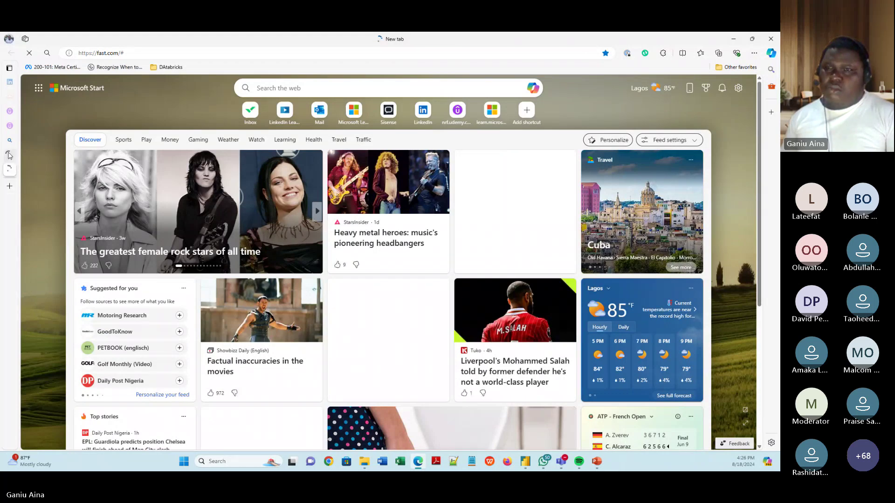
click(165, 54)
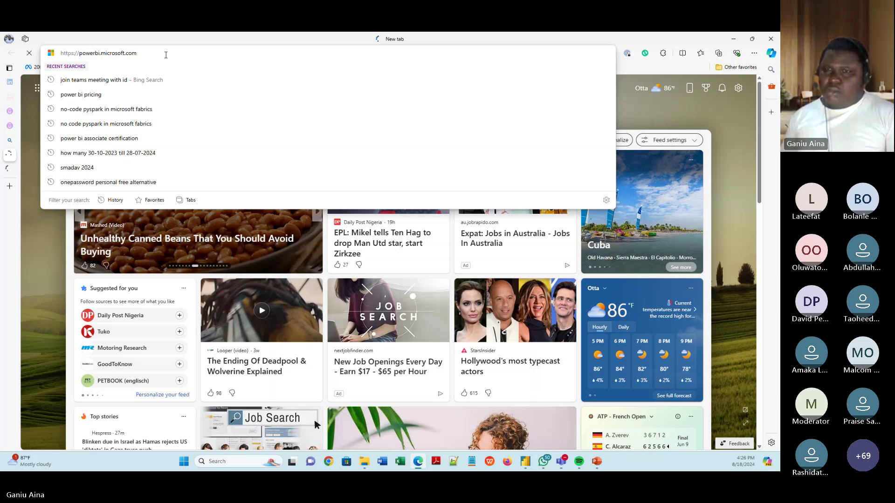
key(Escape)
click(39, 169)
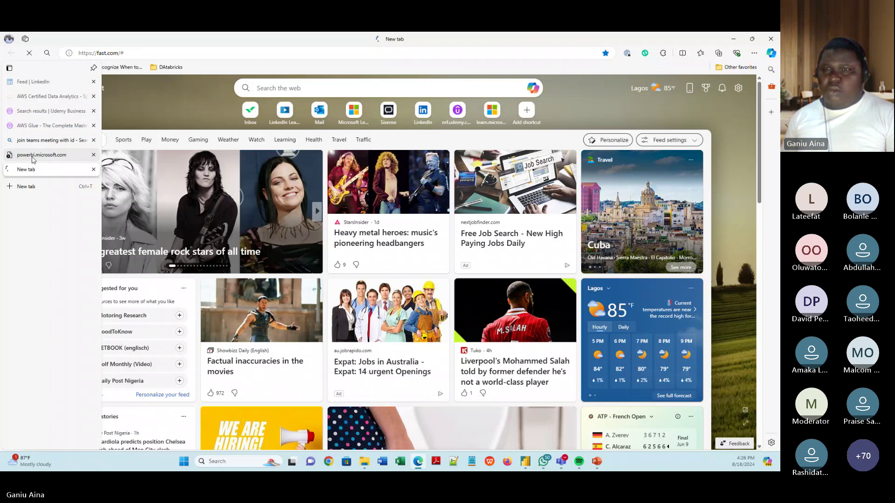
click(33, 159)
click(178, 299)
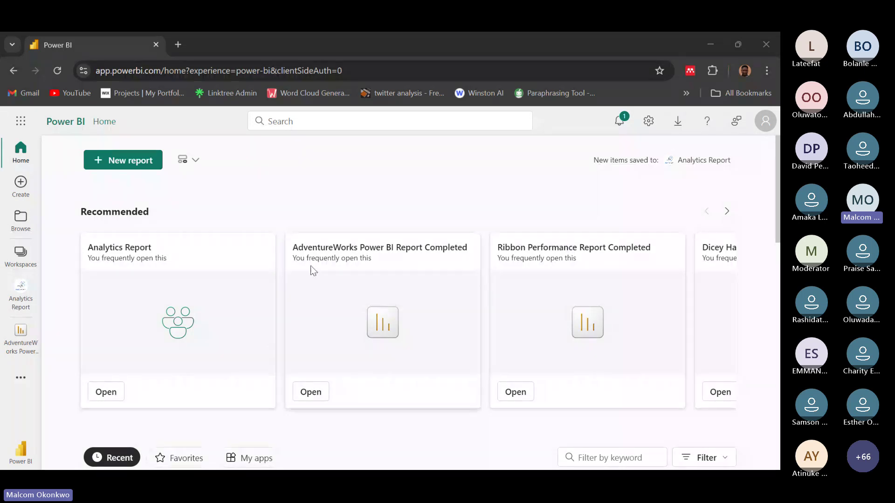
Open the Creating Interesting Maps in Power BI report from the Recent list on Home.
scroll(292, 192, down, 2)
scroll(292, 192, down, 5)
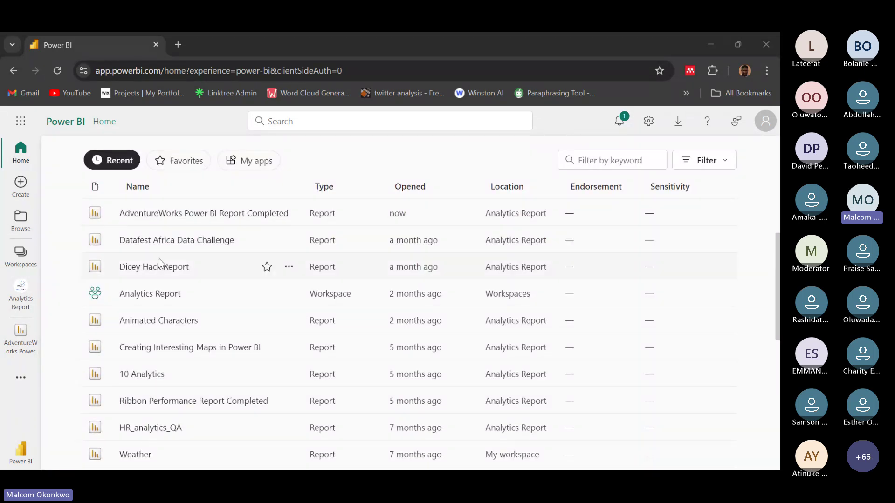
scroll(144, 314, down, 1)
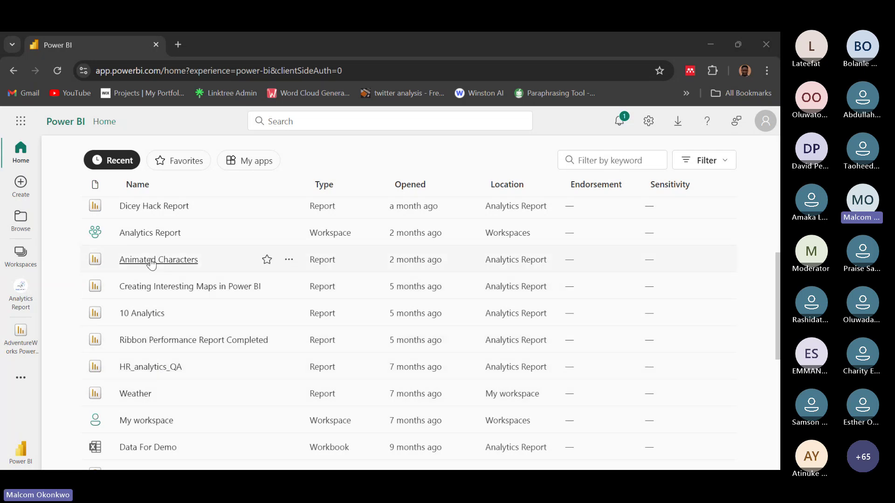
click(158, 288)
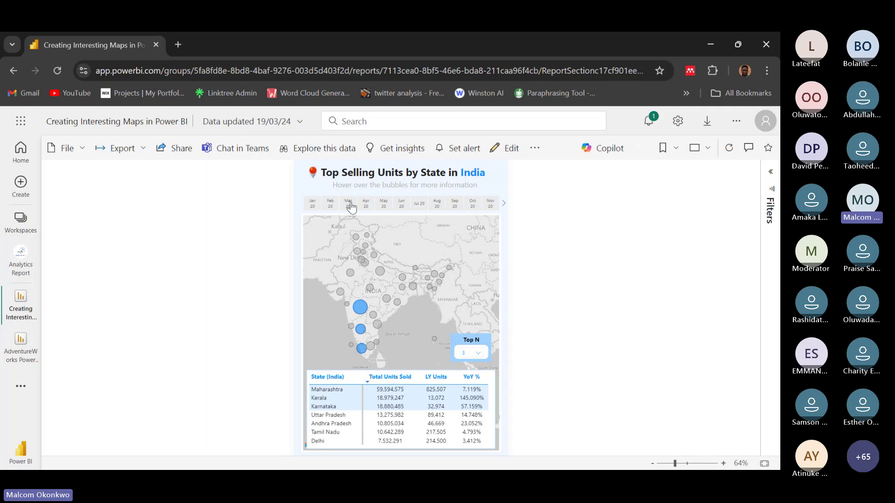
Open the Send link dialog for the Creating Interesting Maps report via Share.
click(165, 143)
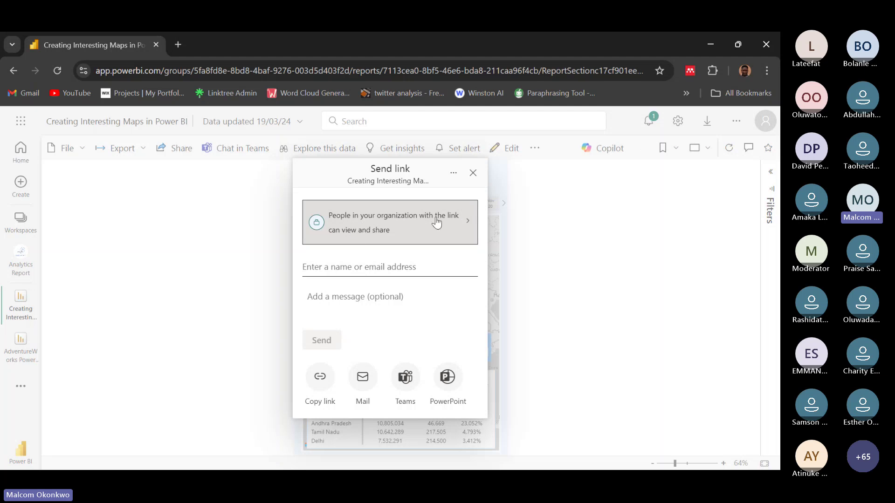
click(376, 271)
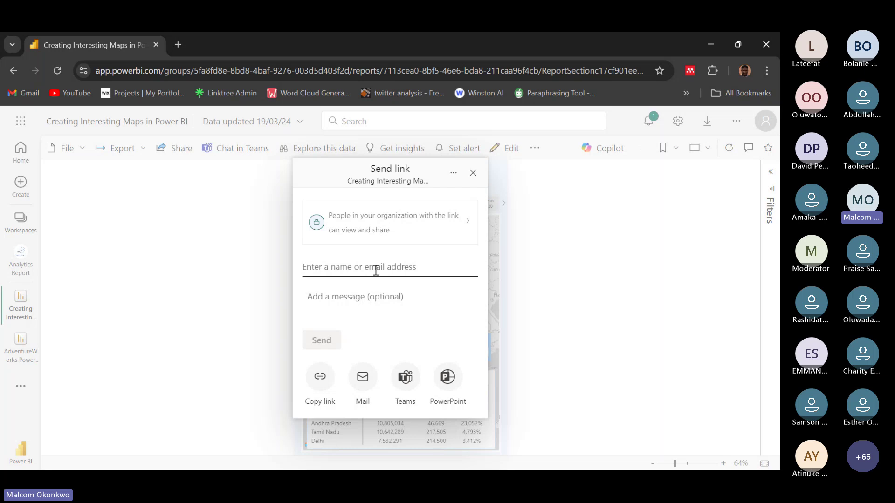
text(Malcom)
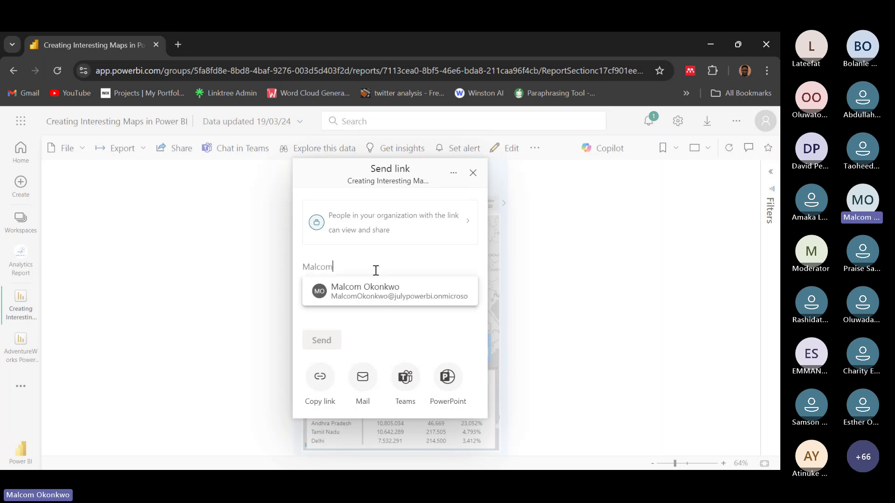
click(388, 299)
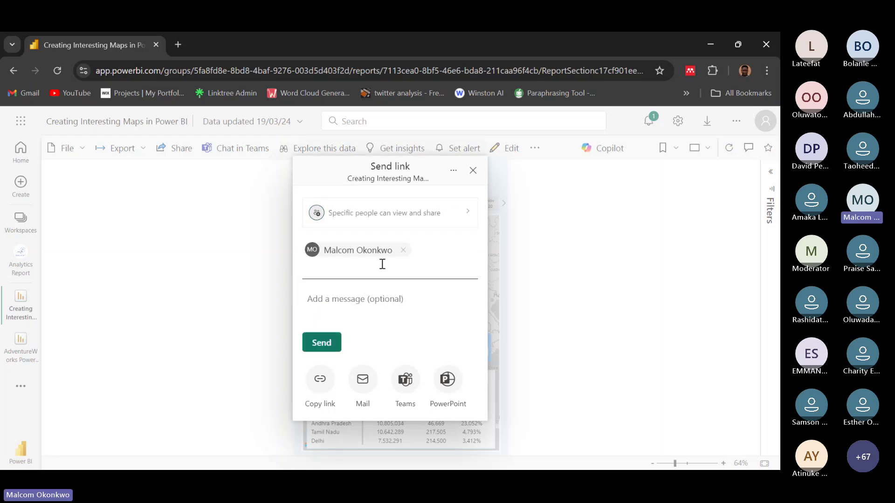
click(402, 250)
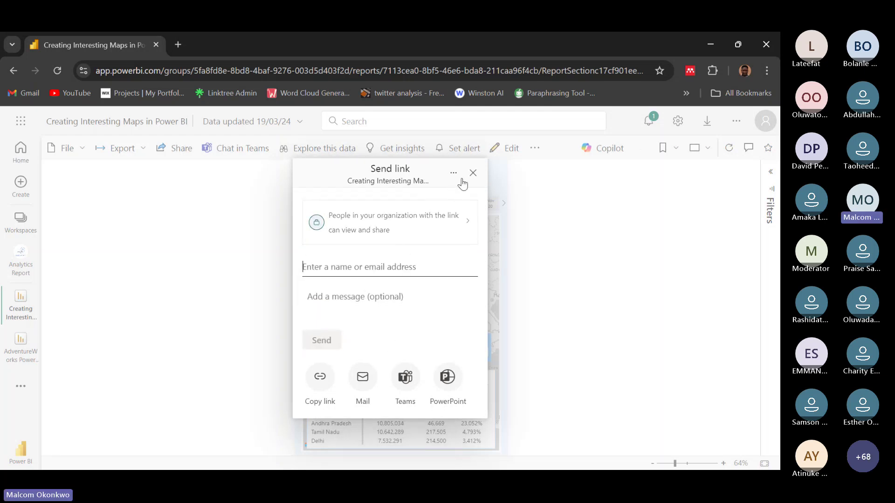
click(388, 275)
Close the Send link dialog, then view and close the account profile panel.
click(473, 174)
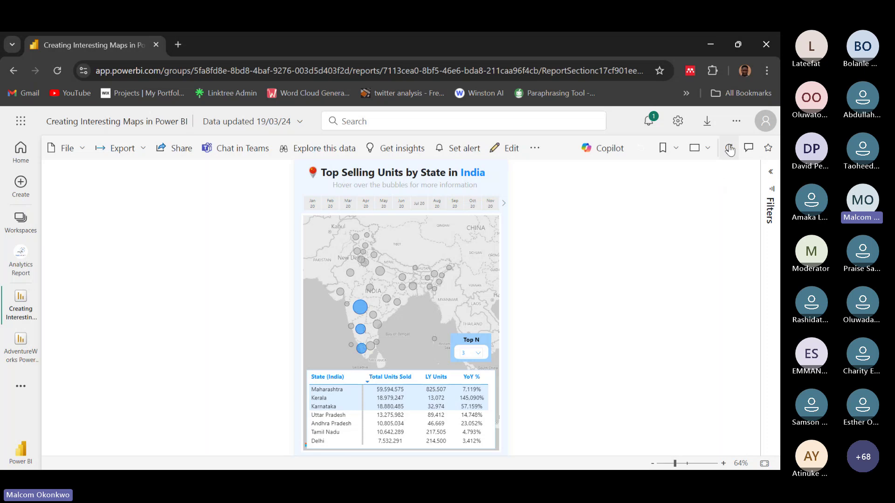
click(765, 121)
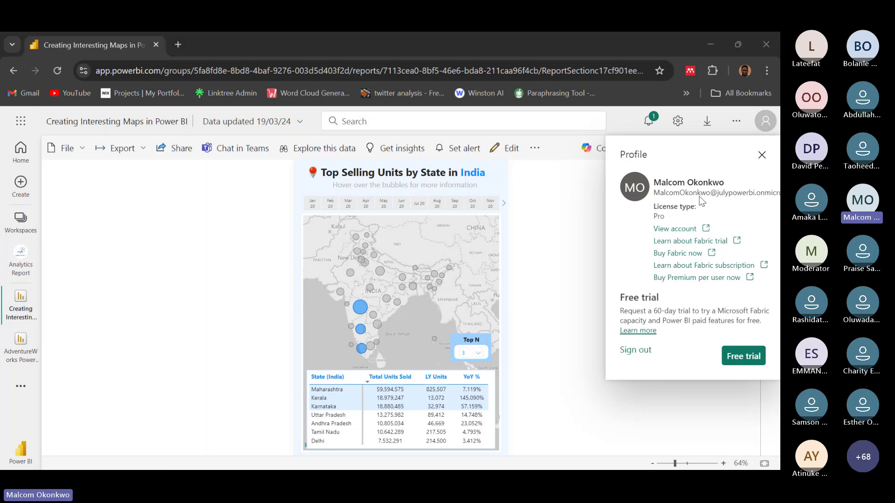
click(761, 155)
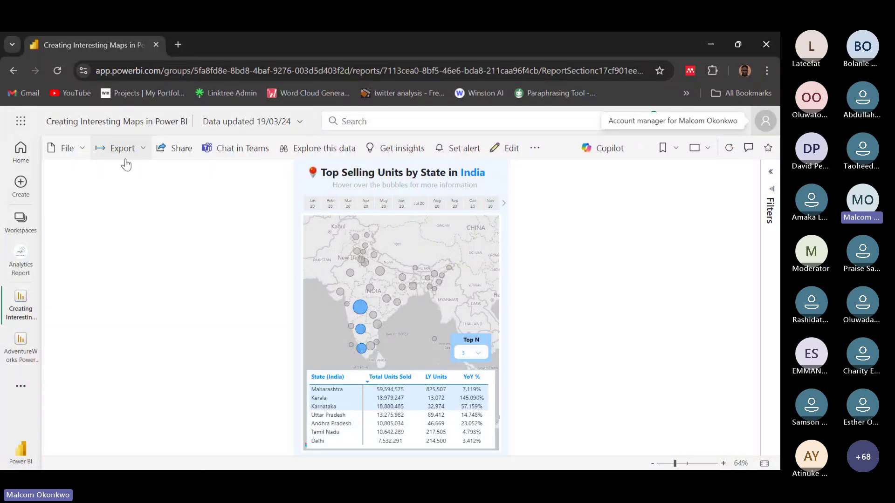
Check the Export options without exporting, then show the report's File menu.
click(141, 150)
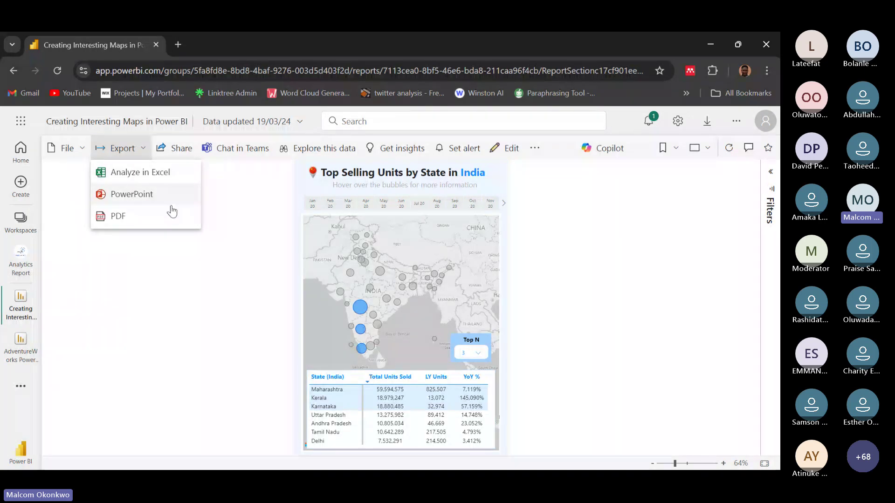
click(146, 226)
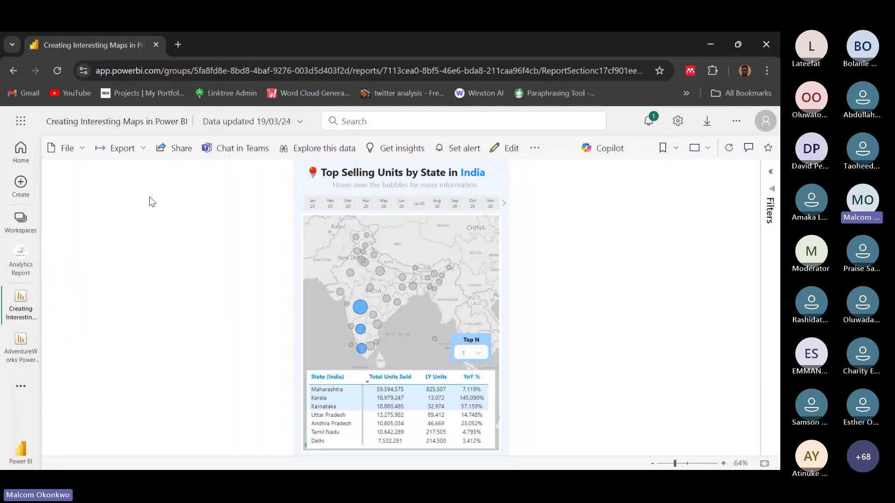
click(83, 151)
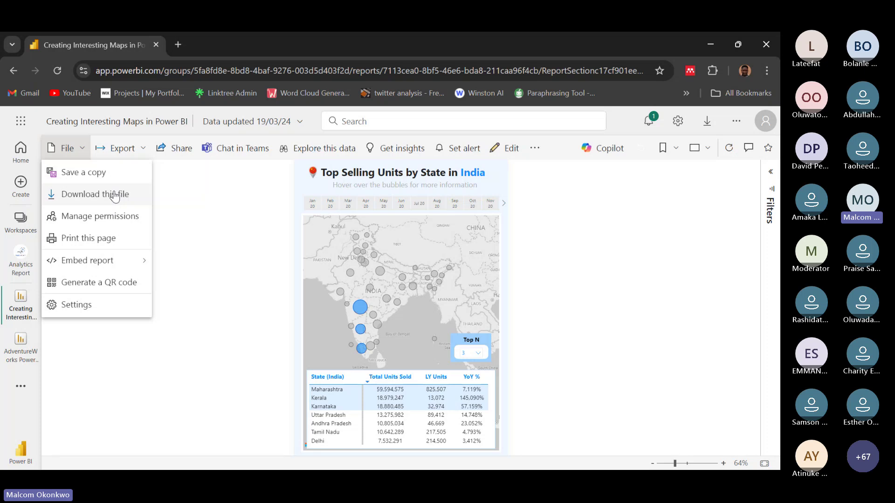
Close the File menu to return to the India sales map and table.
click(220, 209)
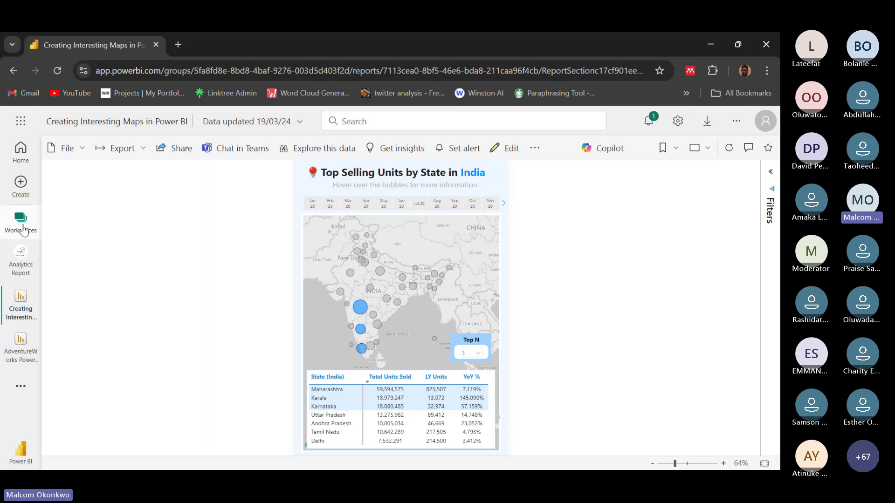
Go to My workspace from the workspaces list and close the feedback prompt.
click(23, 230)
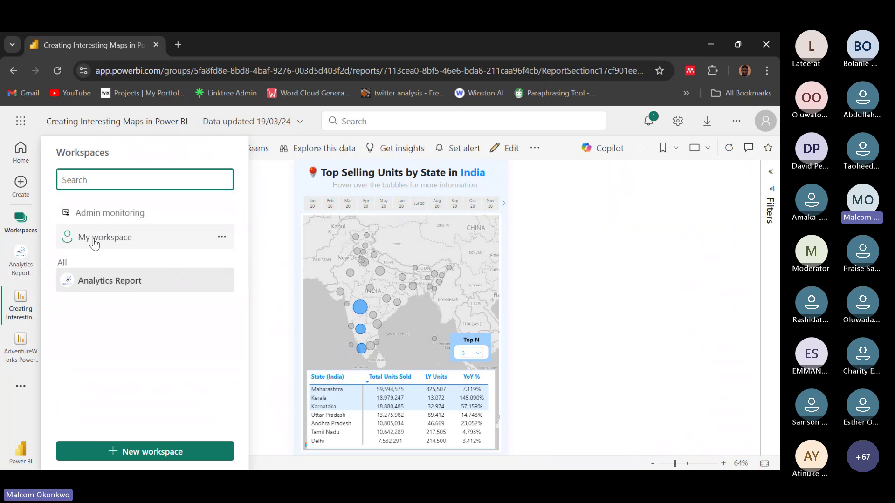
click(108, 241)
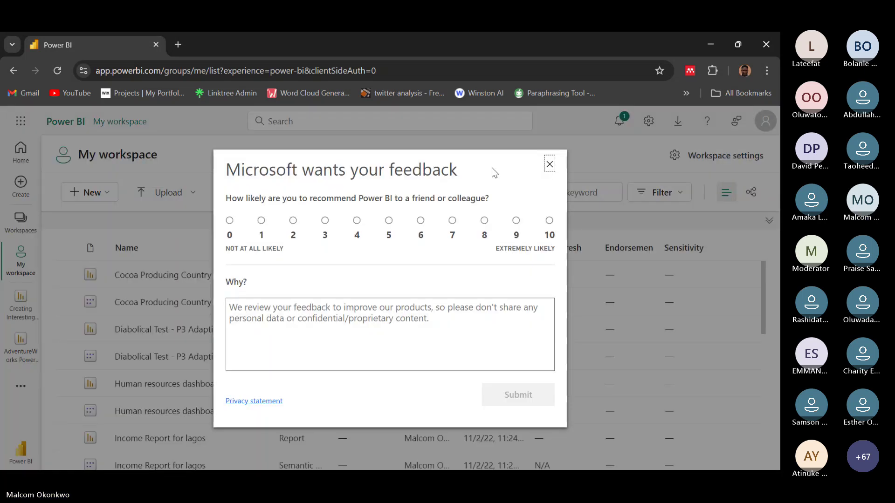
click(549, 164)
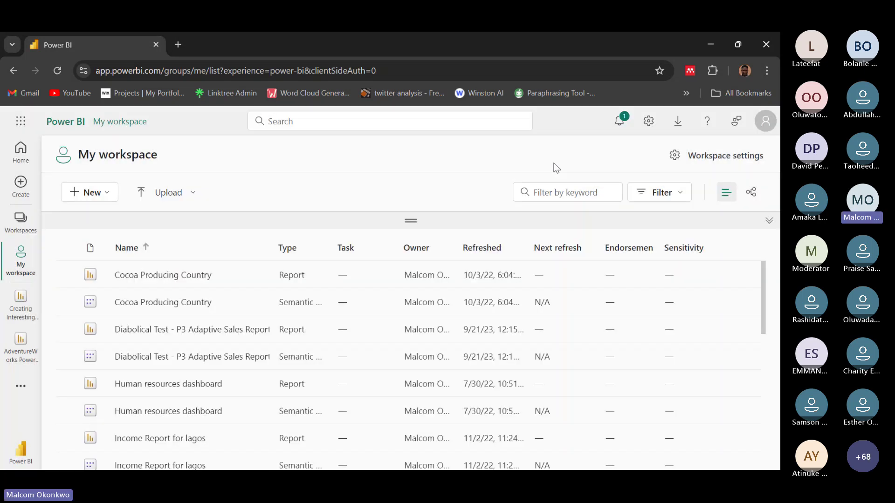
mouse_move(269, 274)
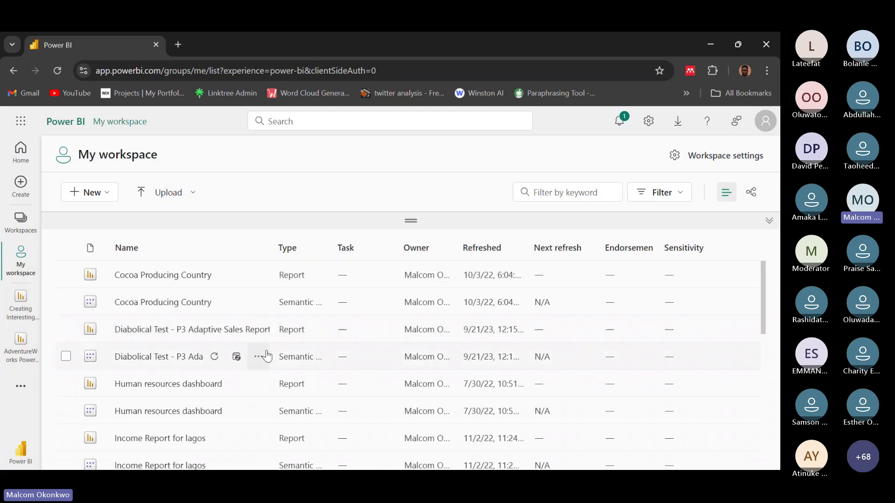
scroll(300, 352, down, 1)
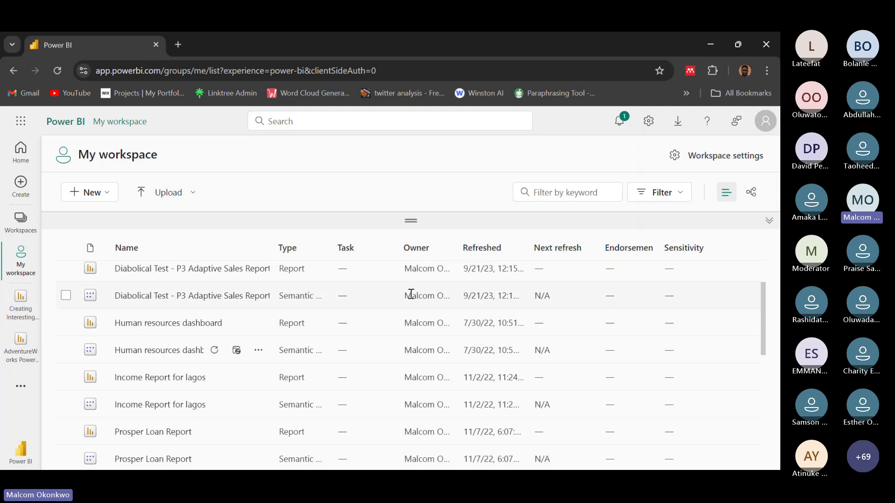
scroll(427, 303, up, 2)
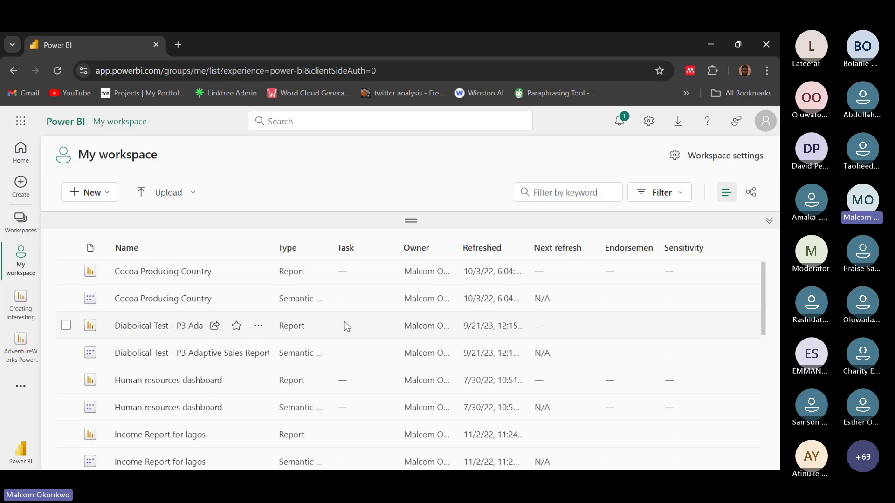
scroll(345, 323, down, 1)
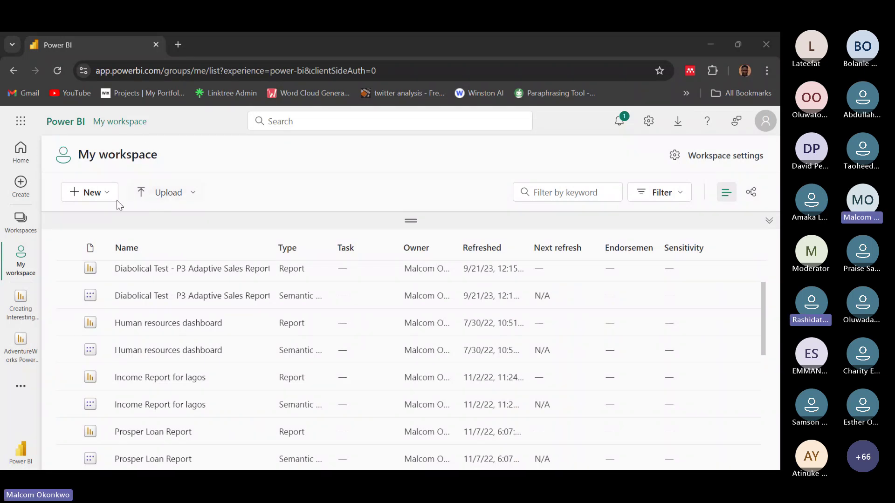
Open the Prosper Loan Report from the My workspace list.
scroll(180, 347, down, 3)
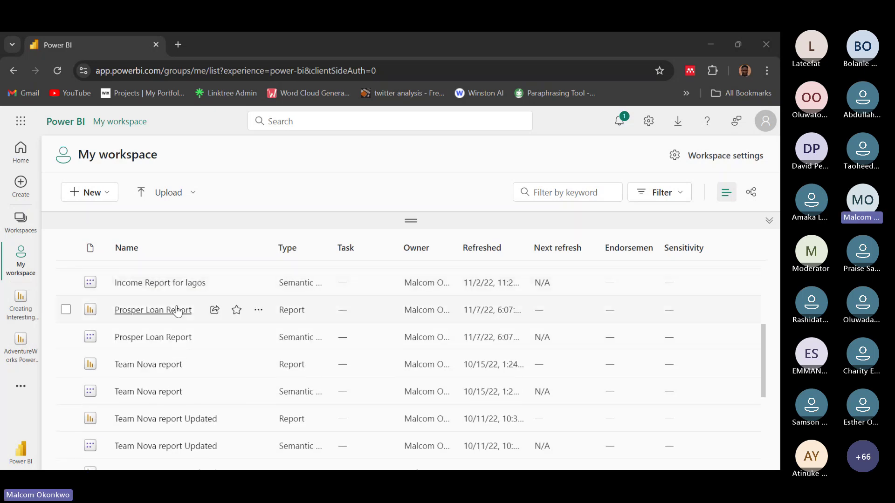
click(149, 313)
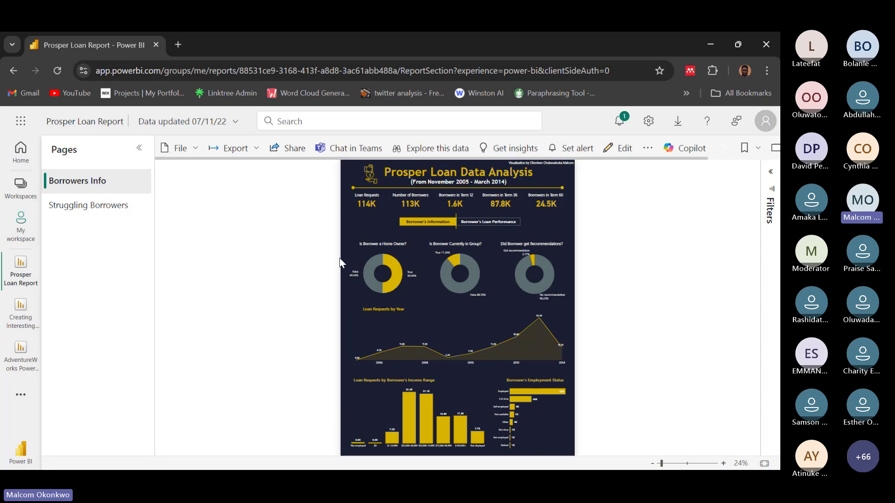
Copy a shareable link to the Prosper Loan Report and close the Link copied confirmation.
click(283, 149)
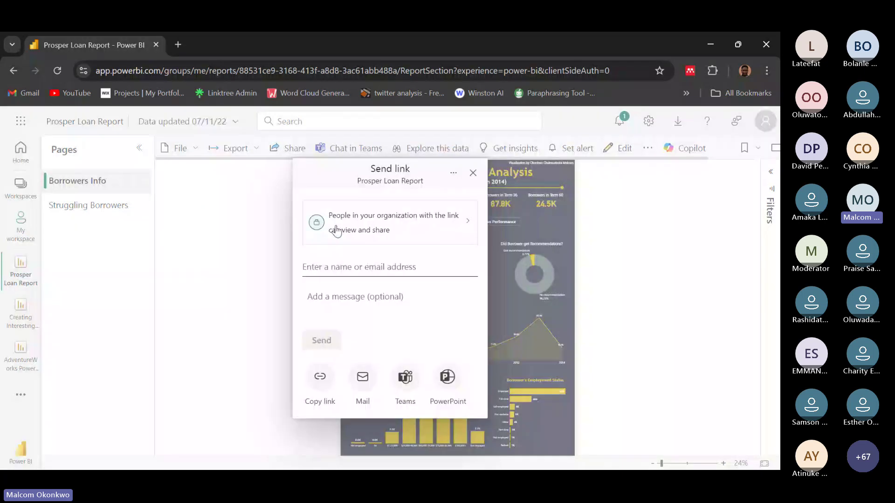
click(321, 379)
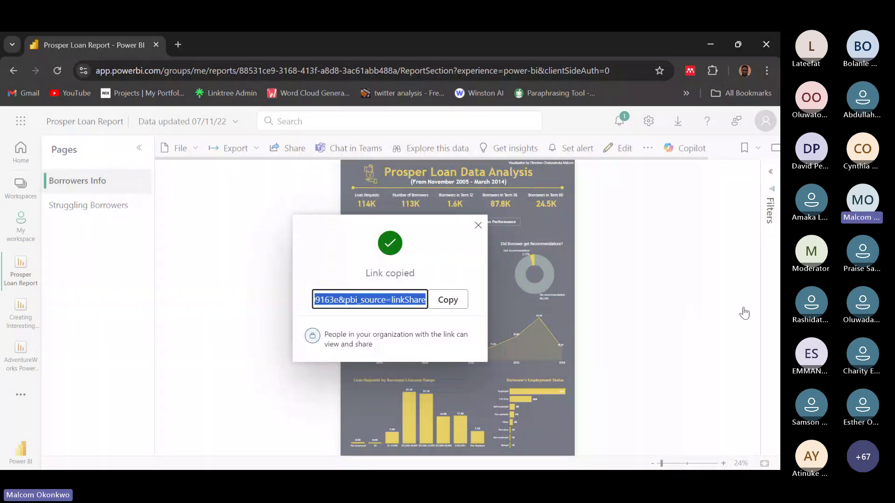
click(659, 417)
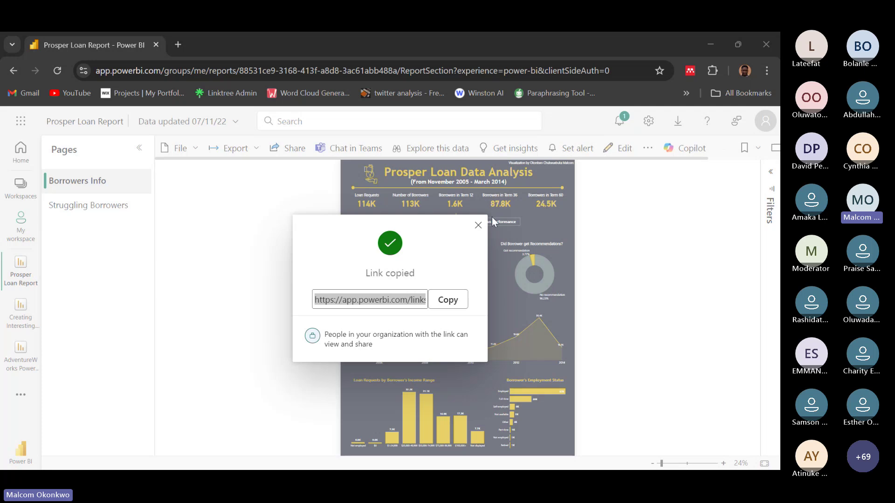
click(478, 225)
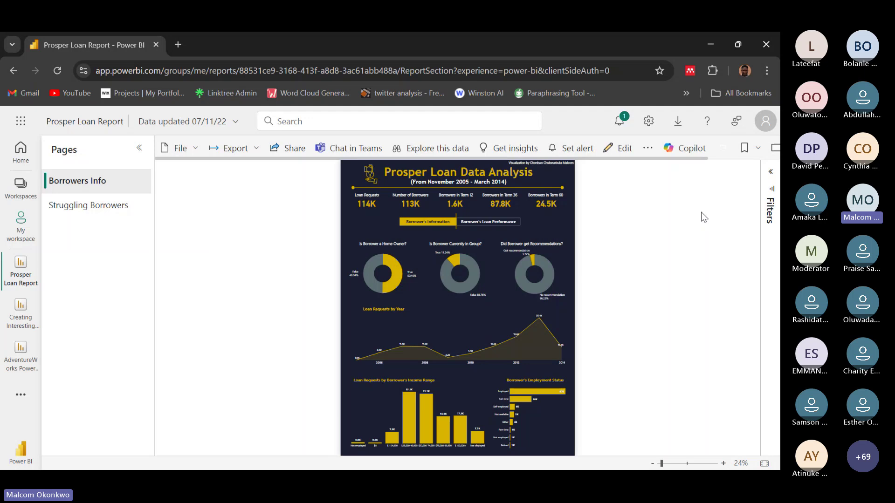
Show the Prosper Loan Report's Embed report options, including Publish to web (public).
click(197, 149)
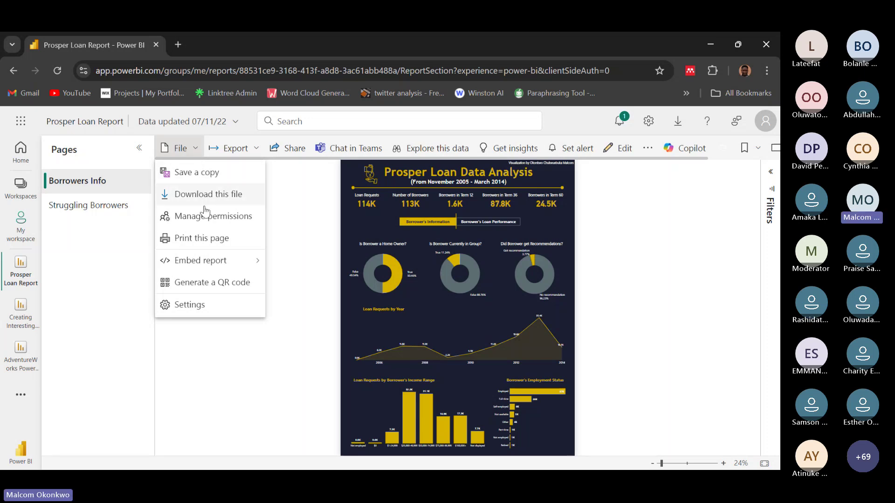
mouse_move(211, 261)
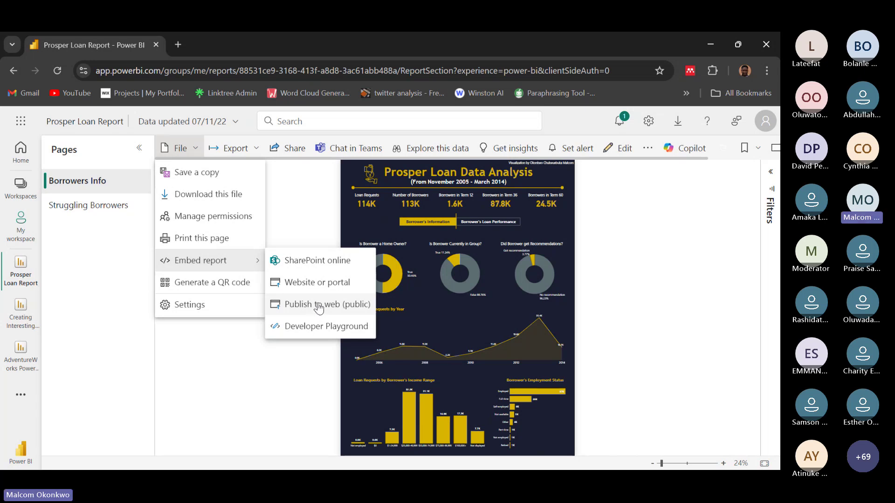
Publish the Prosper Loan Report to the web to get its public link and iframe code.
click(319, 309)
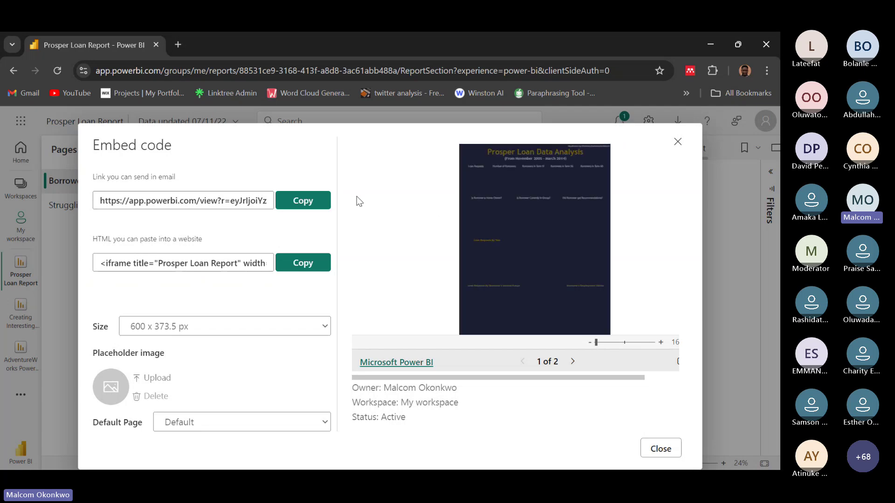
Copy the Prosper Loan Report's public email link from the embed code dialog.
click(302, 201)
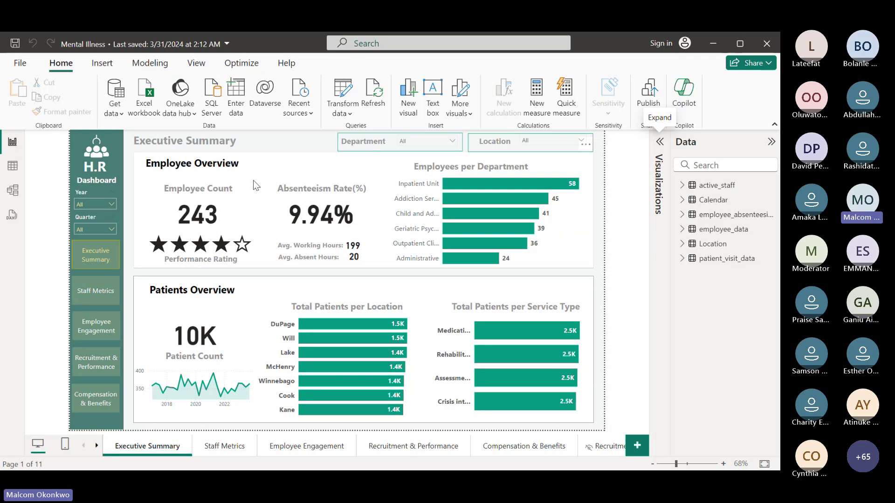
Collapse the Data pane and begin publishing the Mental Illness report from the Home ribbon.
click(772, 142)
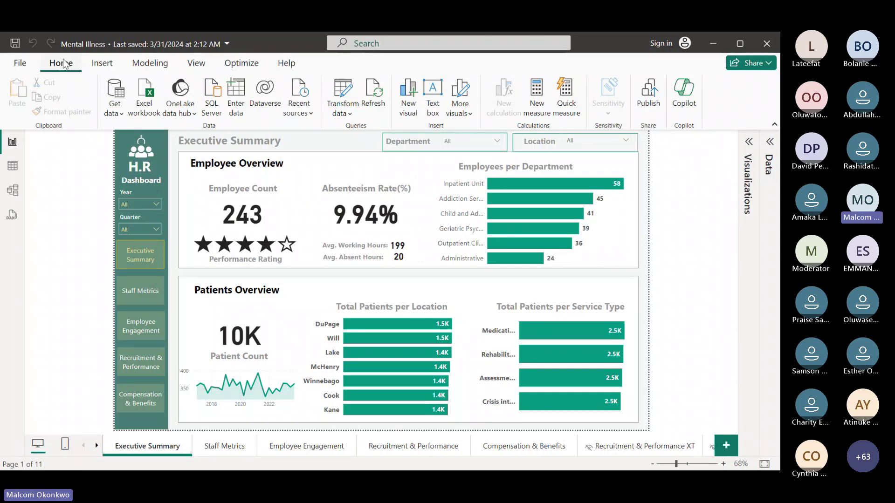
click(651, 95)
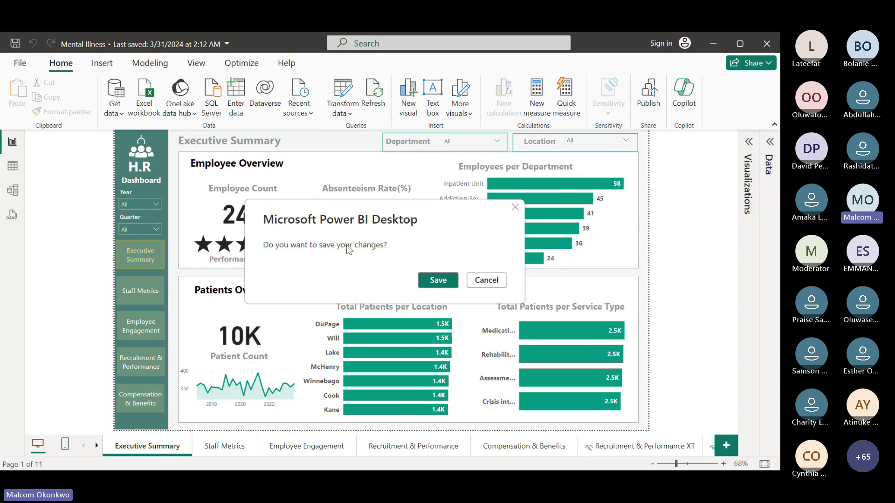
Save the Mental Illness report, then sign in to Power BI with the work account e-mail.
click(429, 282)
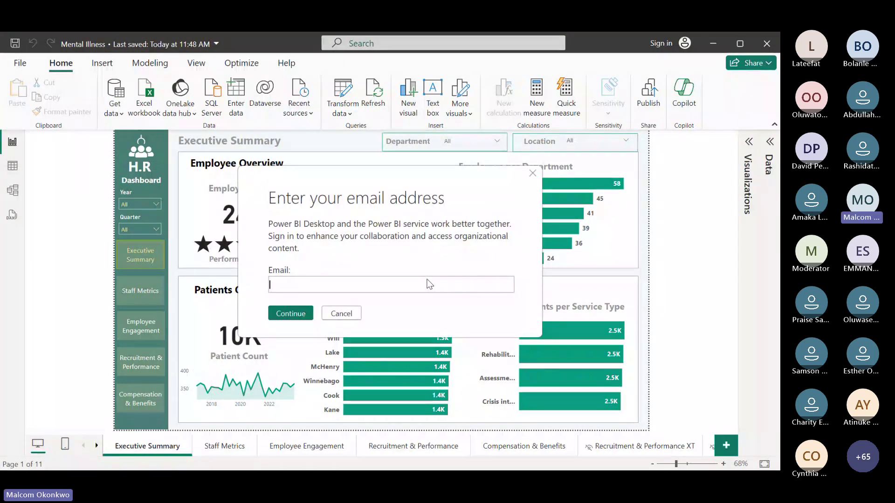
click(334, 316)
click(667, 40)
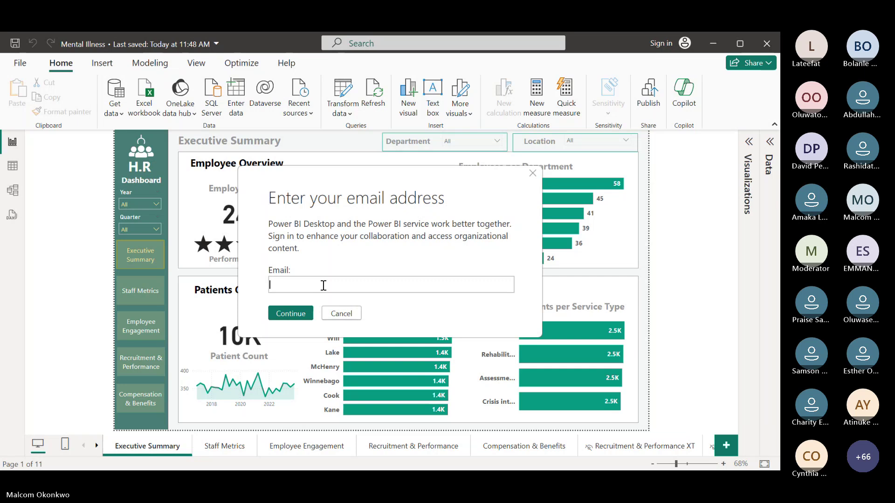
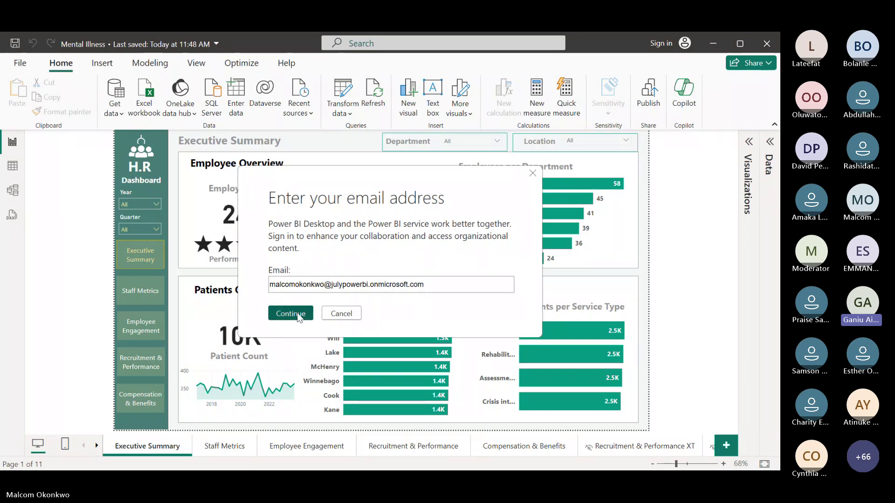
click(298, 315)
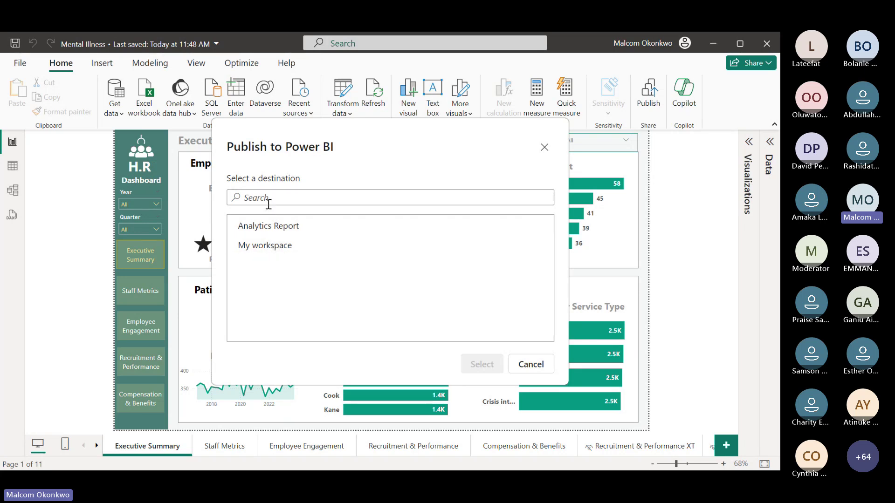
Publish the Mental Illness report to My workspace and close the success message.
click(289, 246)
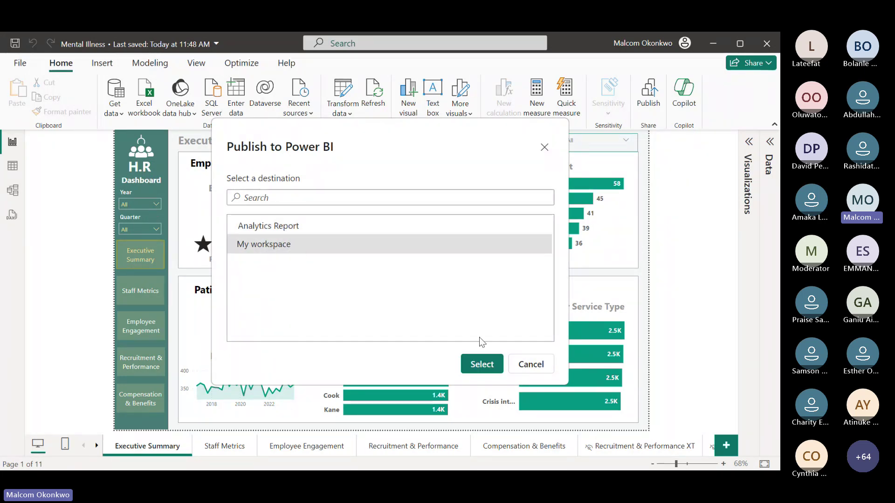
click(485, 368)
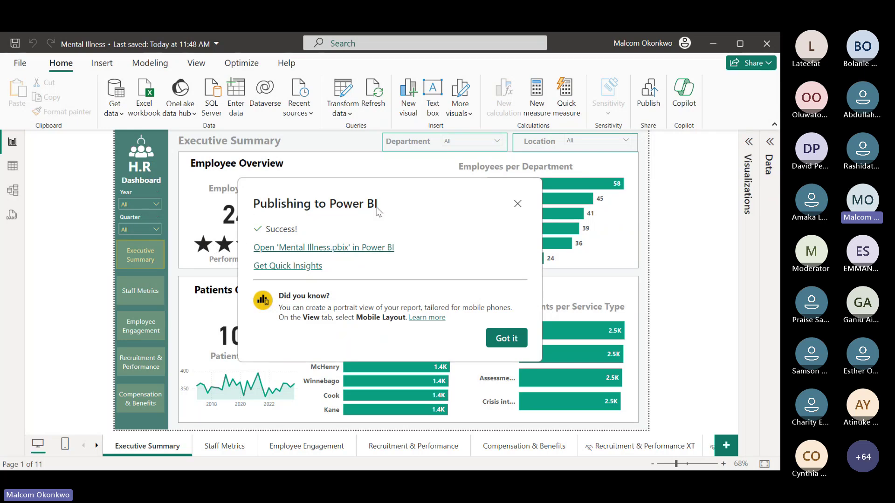
click(336, 248)
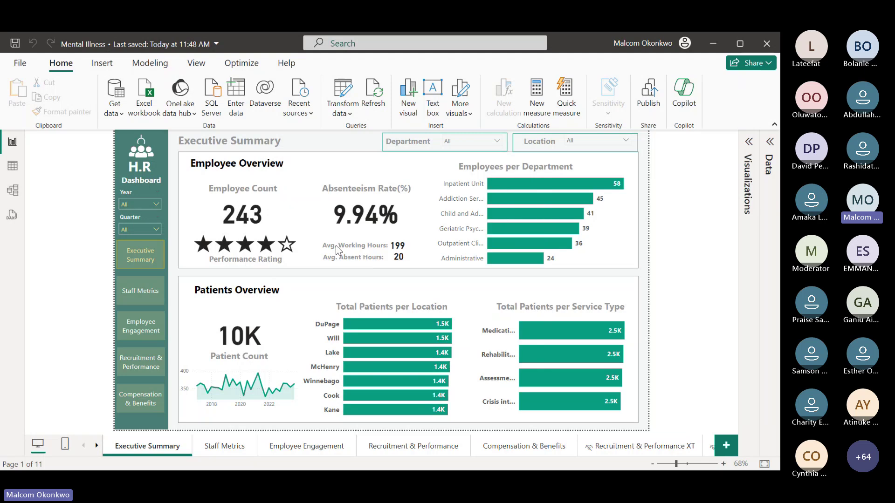